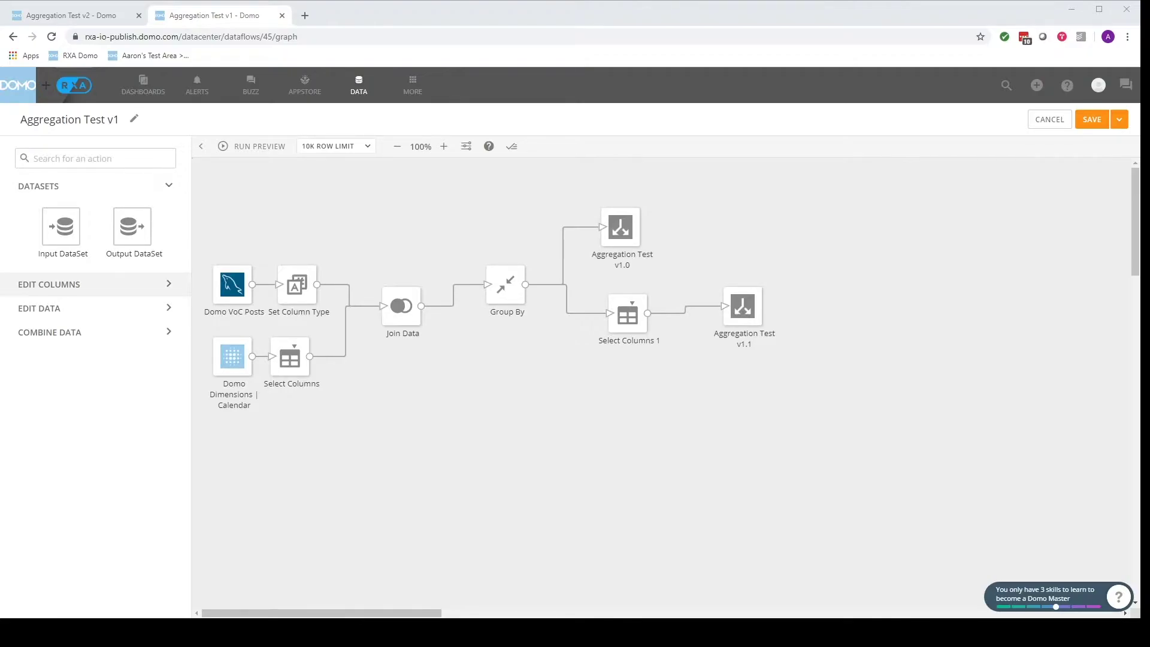
Step: Expand the Edit Columns action group in the left panel
left_click(90, 284)
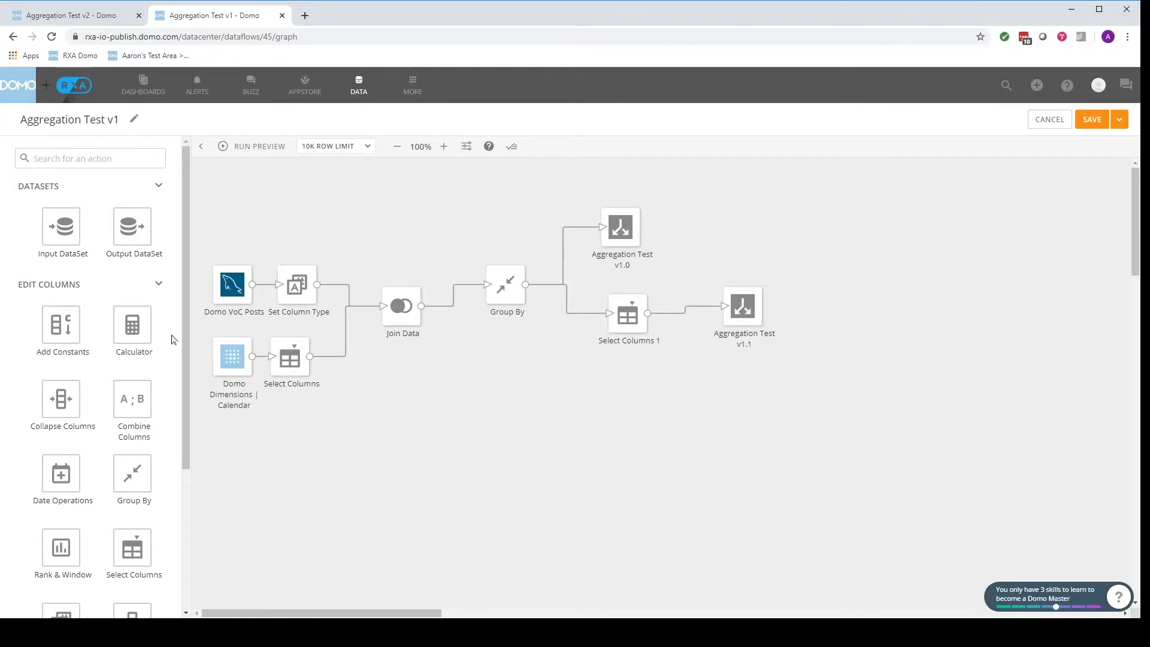
scroll(148, 335, "down", 1)
scroll(148, 335, "down", 1)
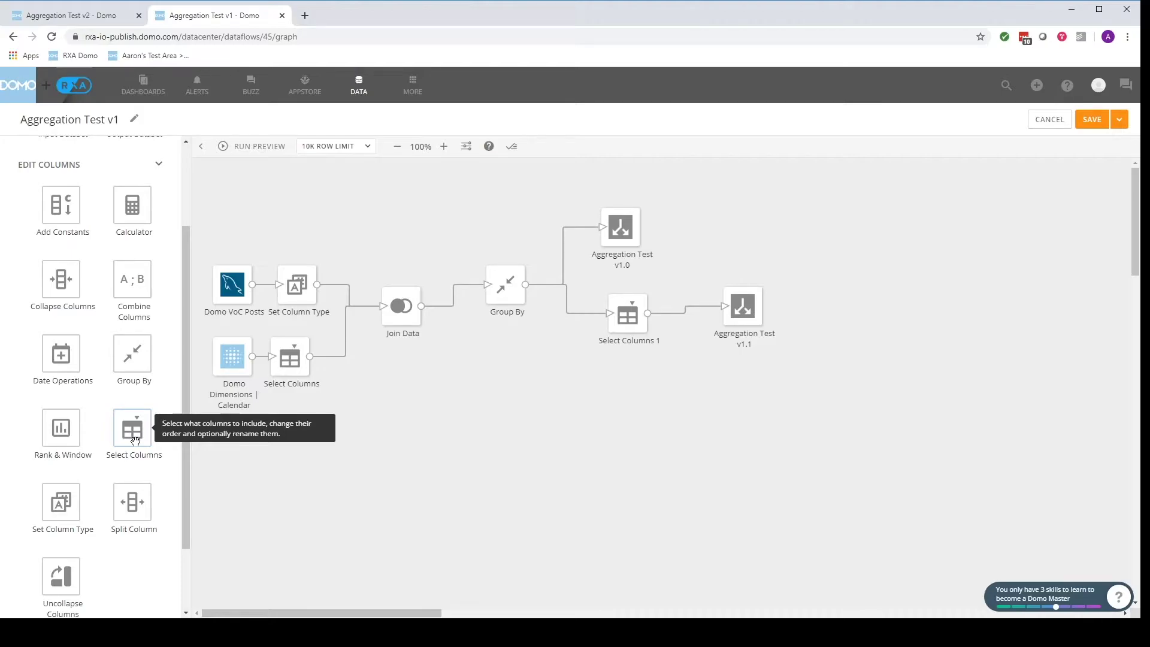
scroll(95, 449, "down", 1)
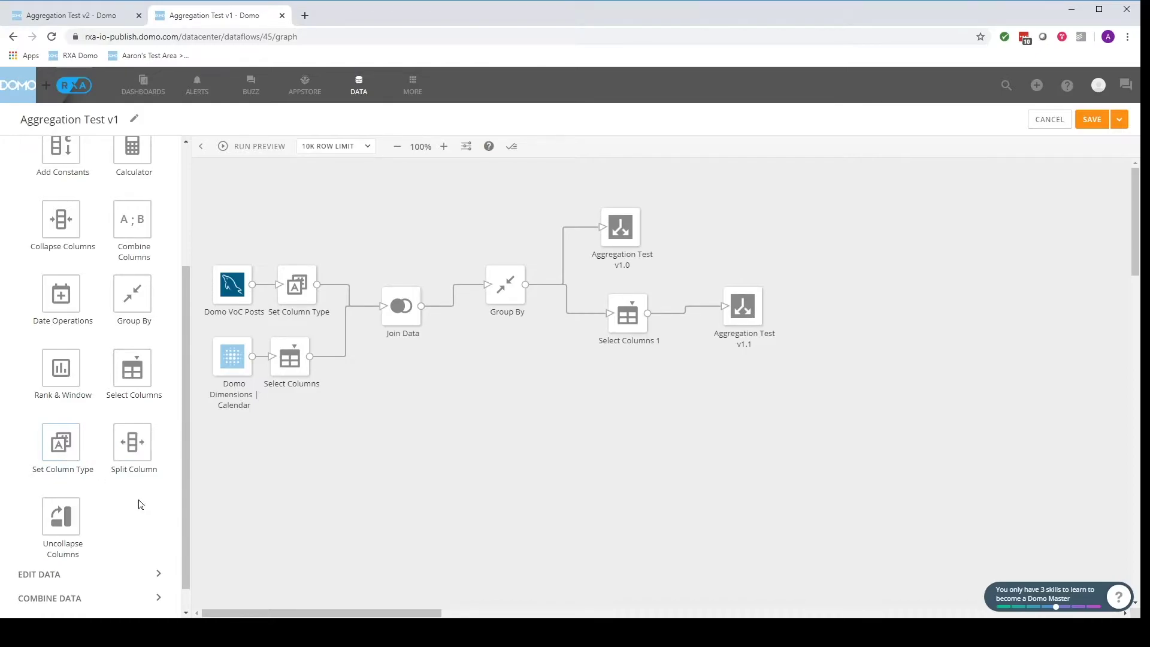
scroll(154, 490, "down", 1)
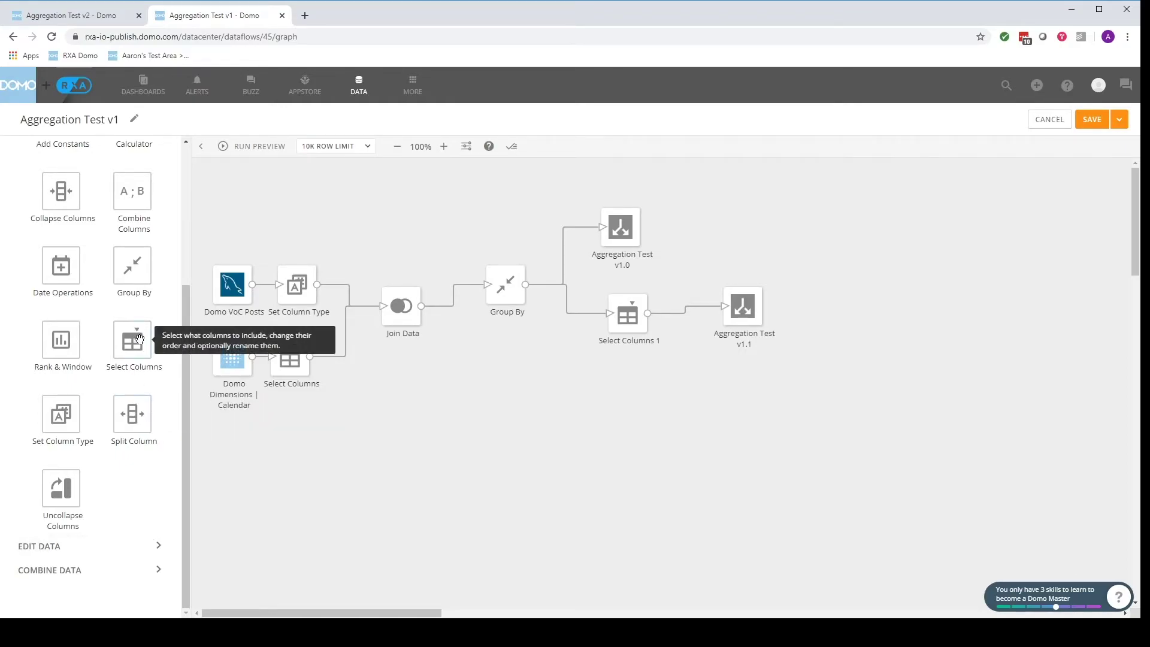
Step: Add a Select Columns step below Join Data and duplicate it twice
left_click_drag(134, 346, 418, 395)
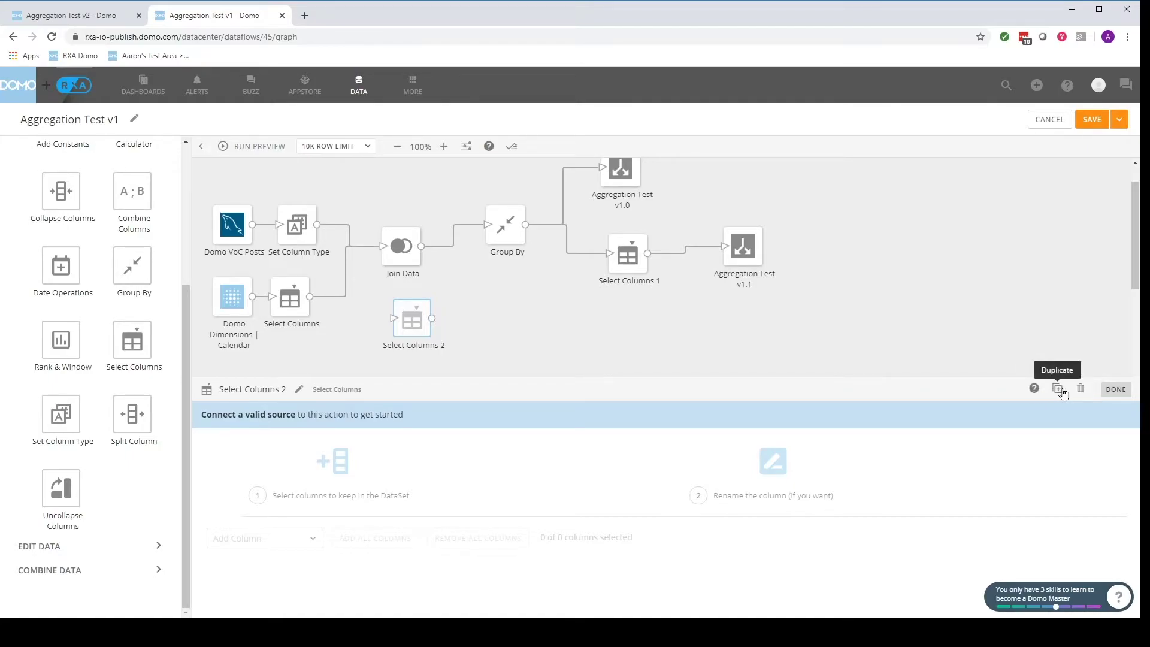
left_click(1058, 389)
left_click(1058, 389)
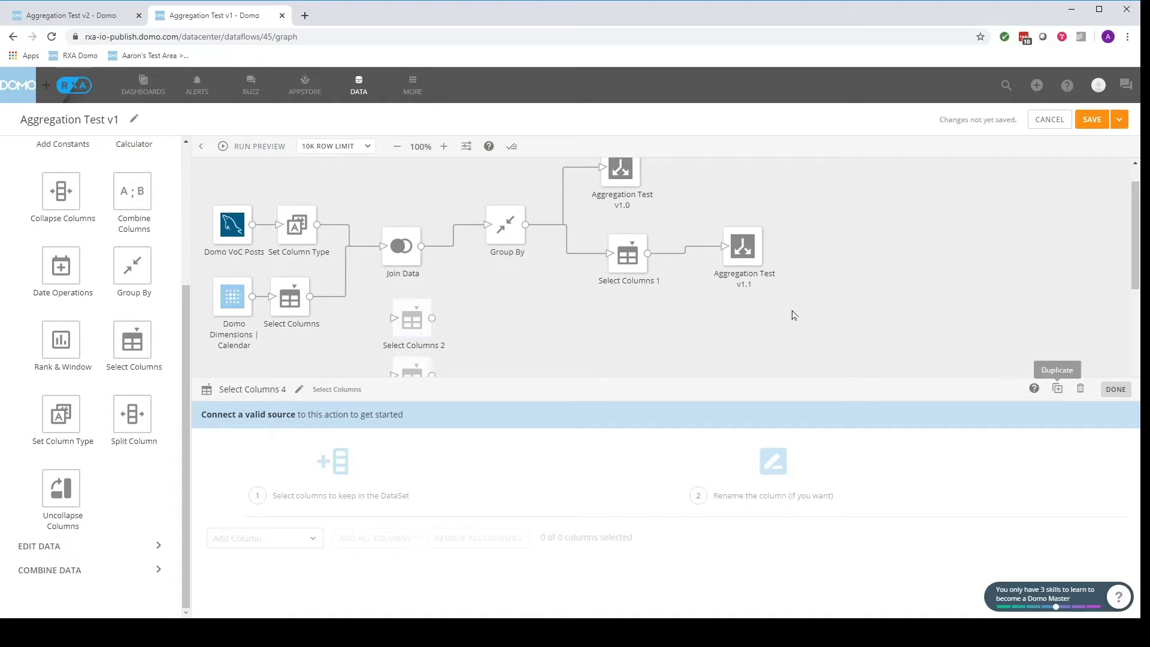
scroll(599, 317, "down", 2)
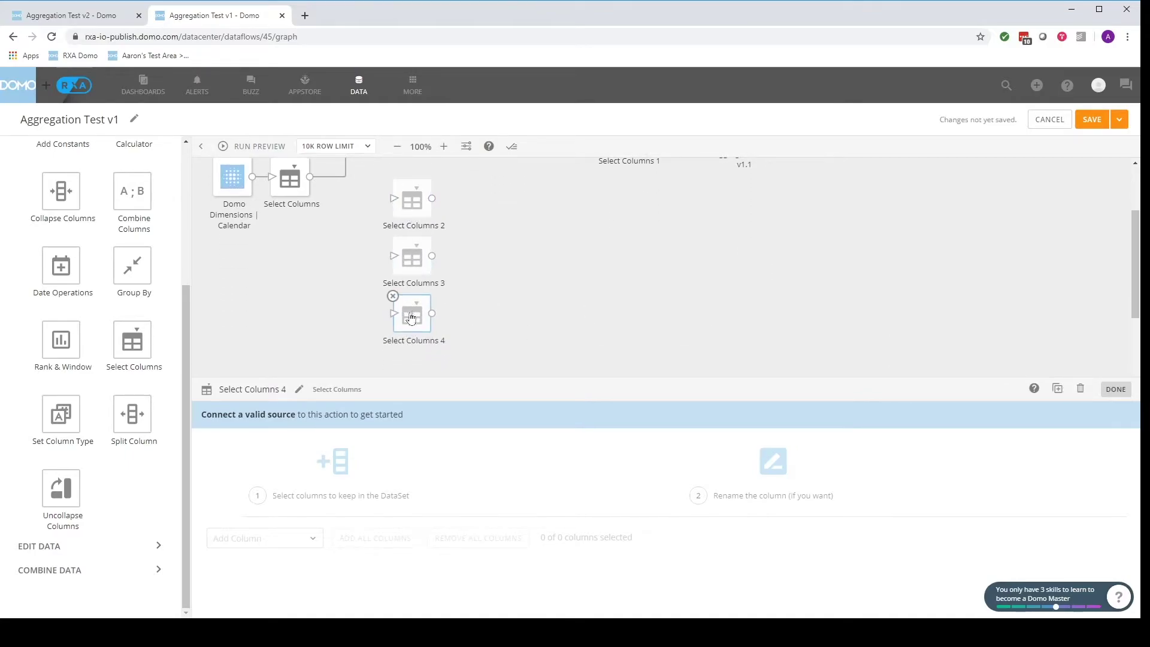
Step: Delete the Select Columns 4, 3 and 2 steps, then switch from Edit Columns to Edit Data actions
left_click(1081, 391)
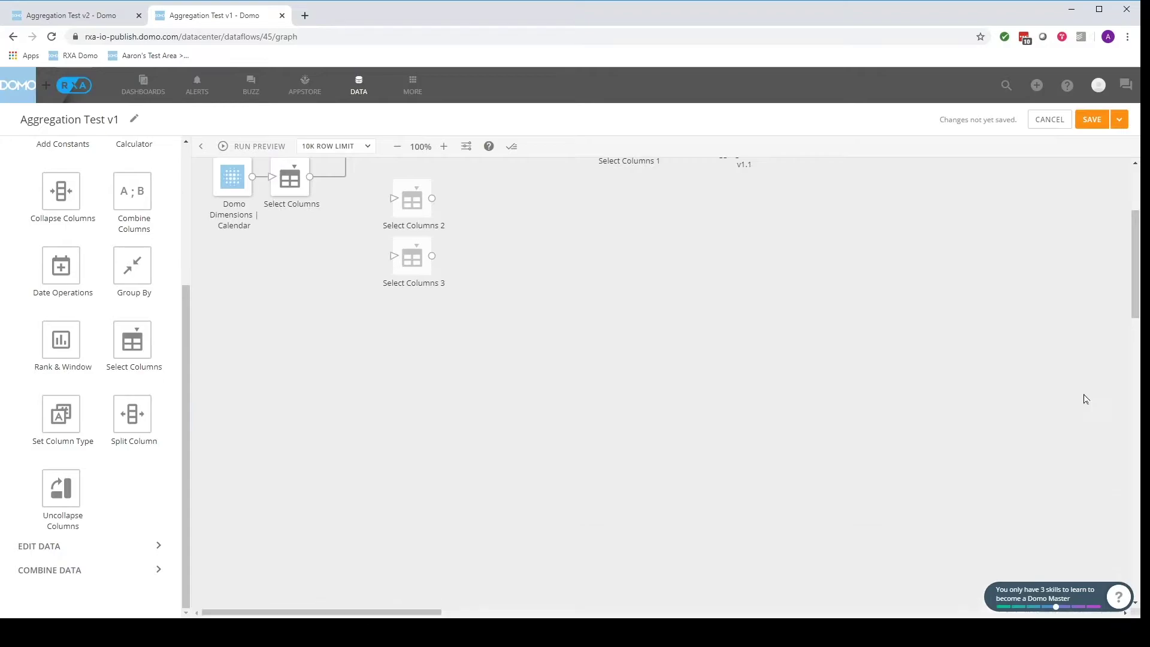
left_click(440, 286)
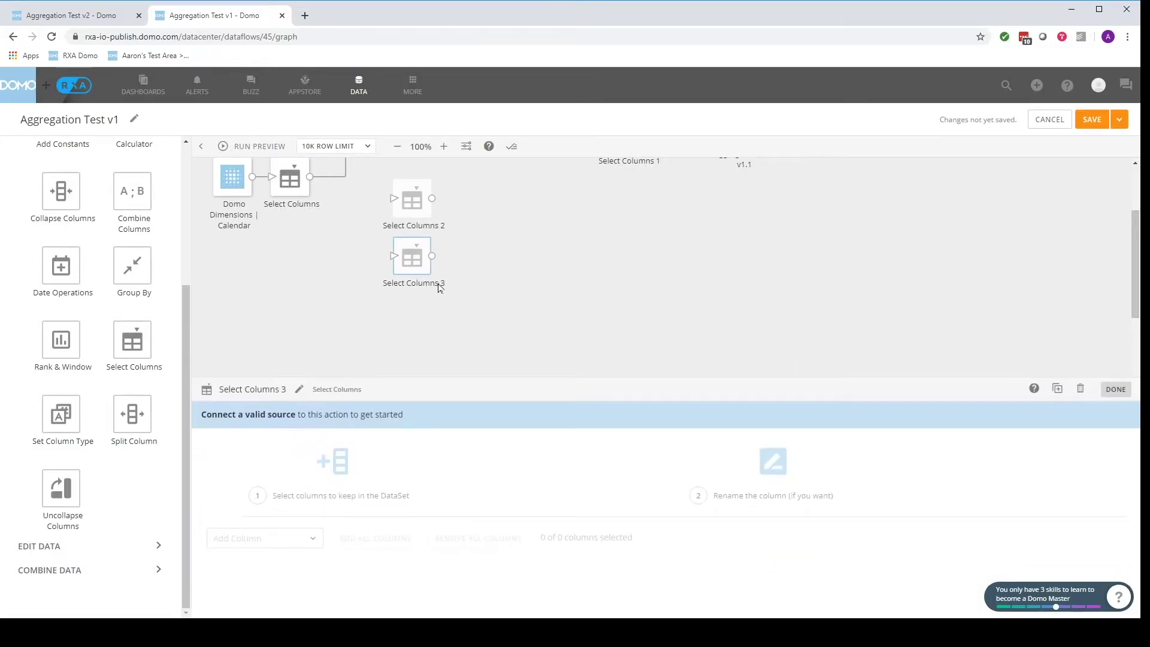
left_click(427, 262)
left_click(403, 206)
left_click(393, 180)
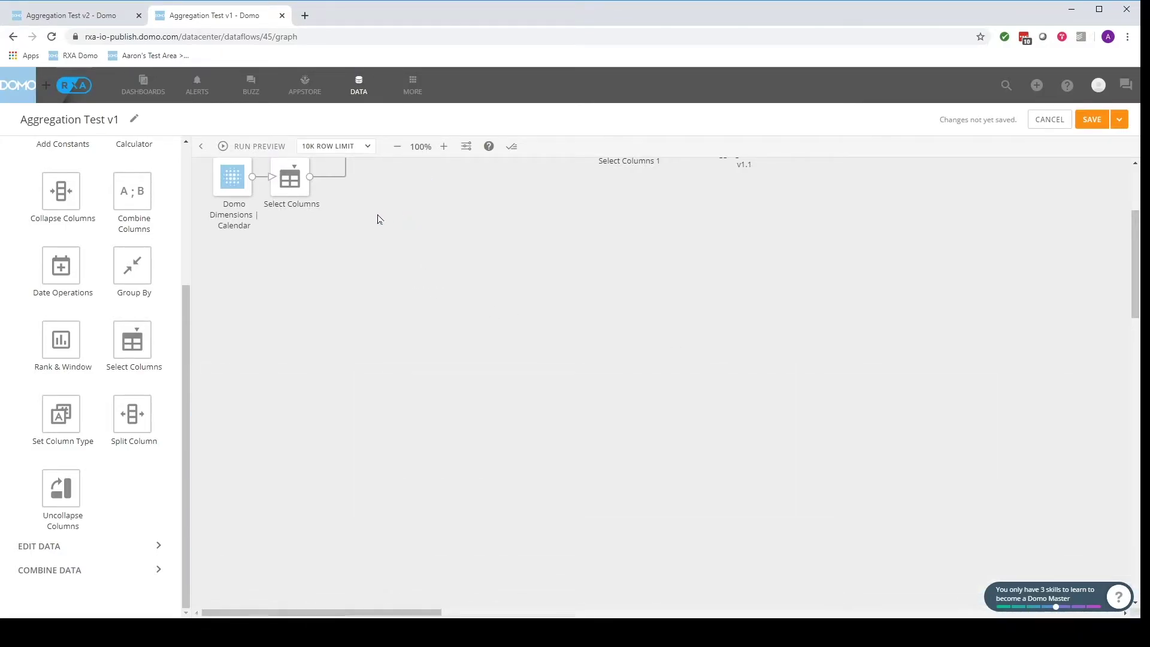
scroll(127, 212, "up", 4)
left_click(54, 202)
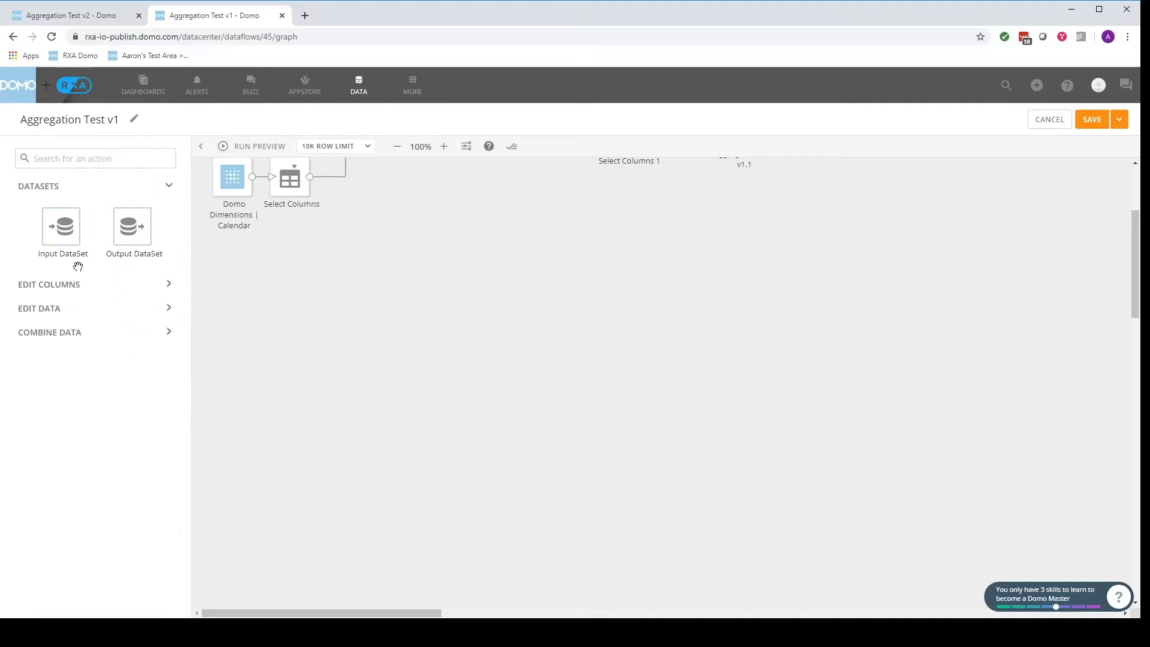
left_click(75, 310)
scroll(84, 323, "down", 1)
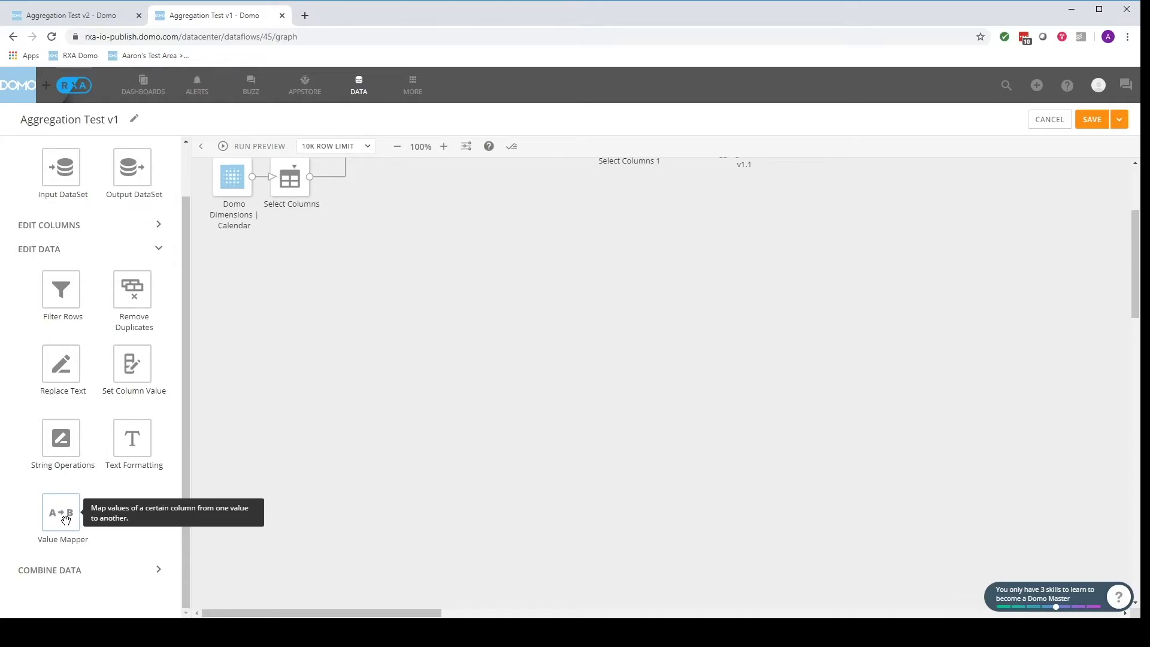
Step: Expand Combine Data to view Append Rows and Join Data, then collapse Edit Data and Combine Data
left_click(91, 569)
scroll(98, 509, "down", 2)
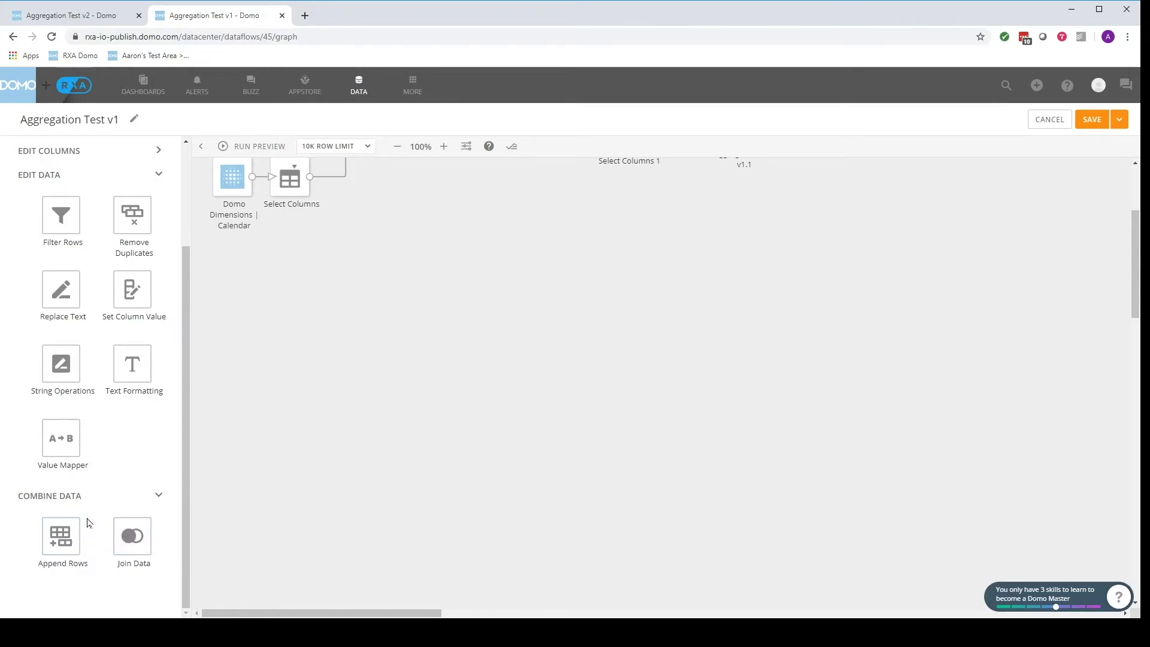
scroll(126, 470, "up", 2)
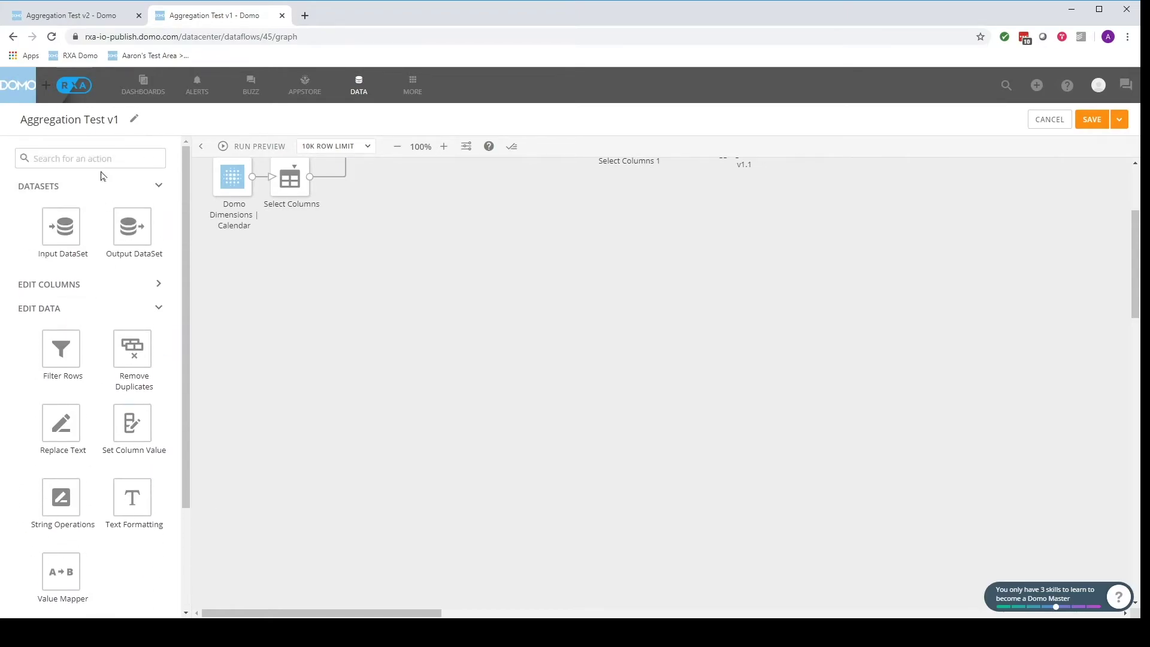
left_click(126, 236)
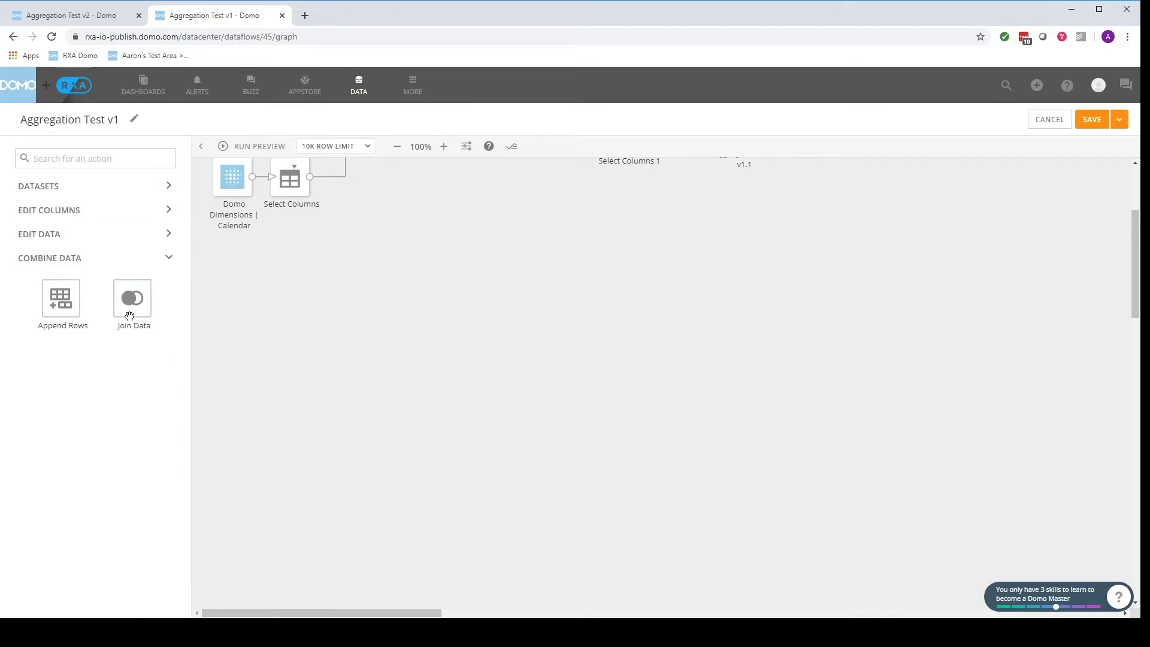
left_click(124, 259)
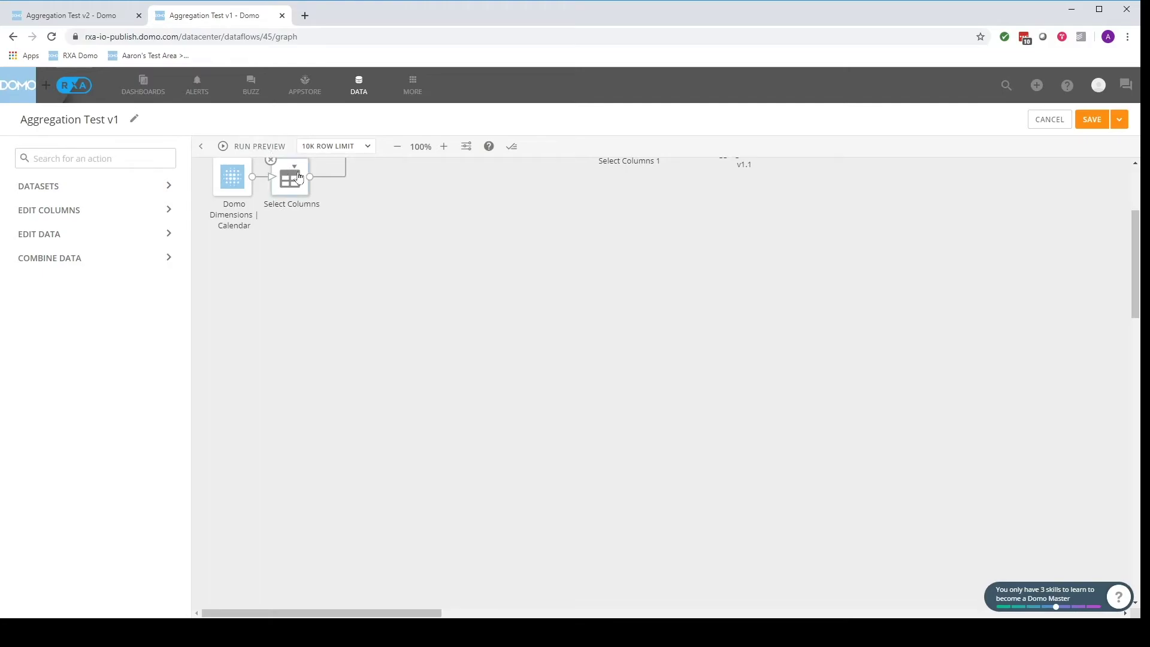
Step: Start a dataflow preview, check the Magic ETL checklist, and review the row-limit options (10K)
scroll(284, 170, "up", 2)
left_click(276, 150)
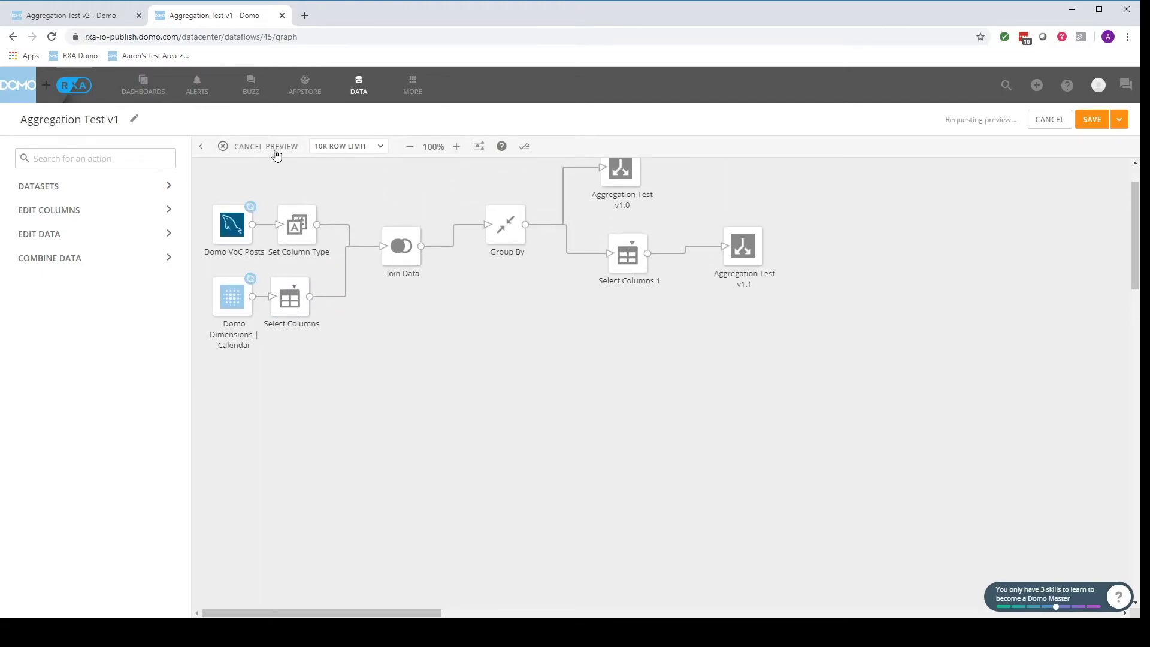
left_click(526, 149)
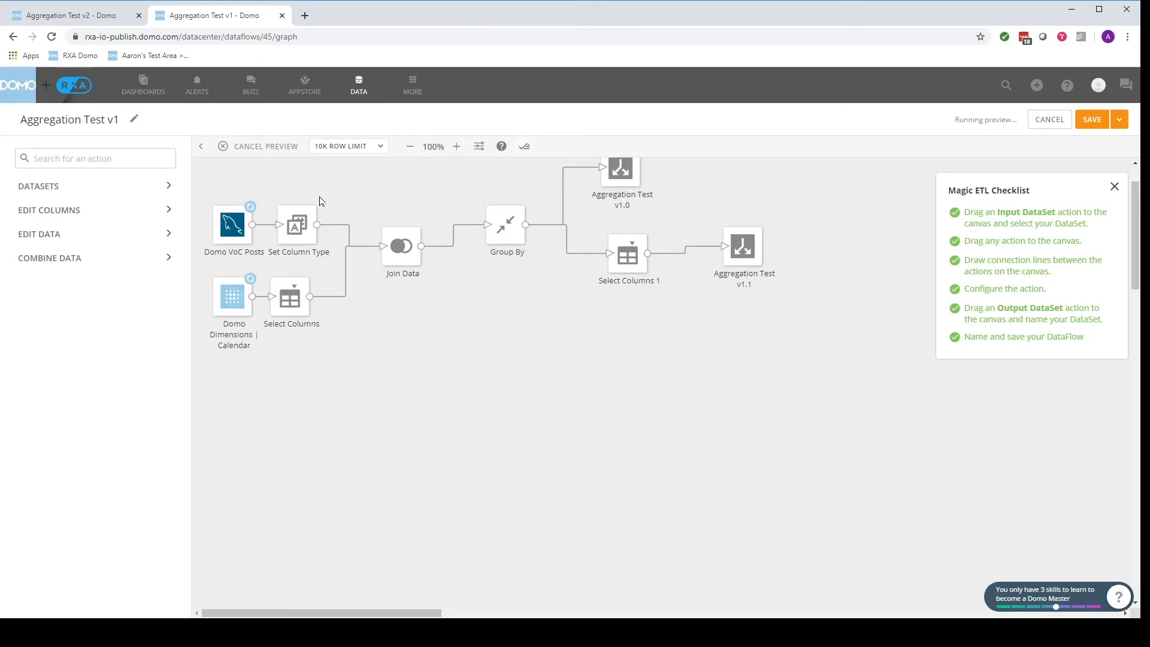
left_click(346, 147)
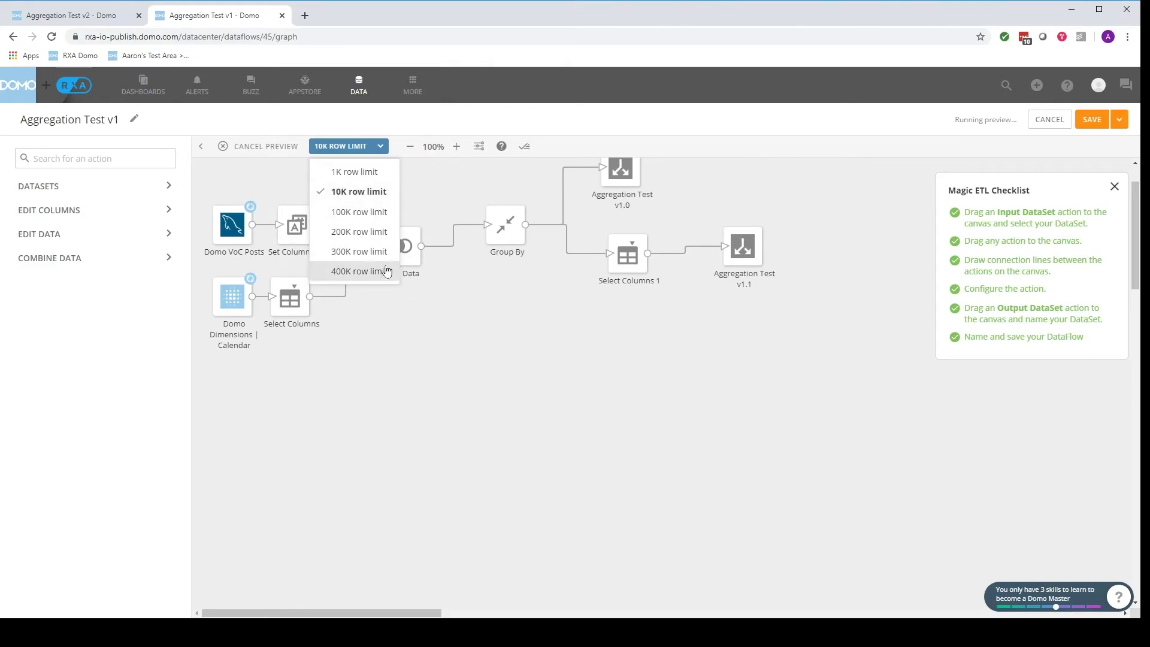
Step: Keep the 10K row limit and zoom the graph out to 40%, then back in to 70%
left_click(451, 192)
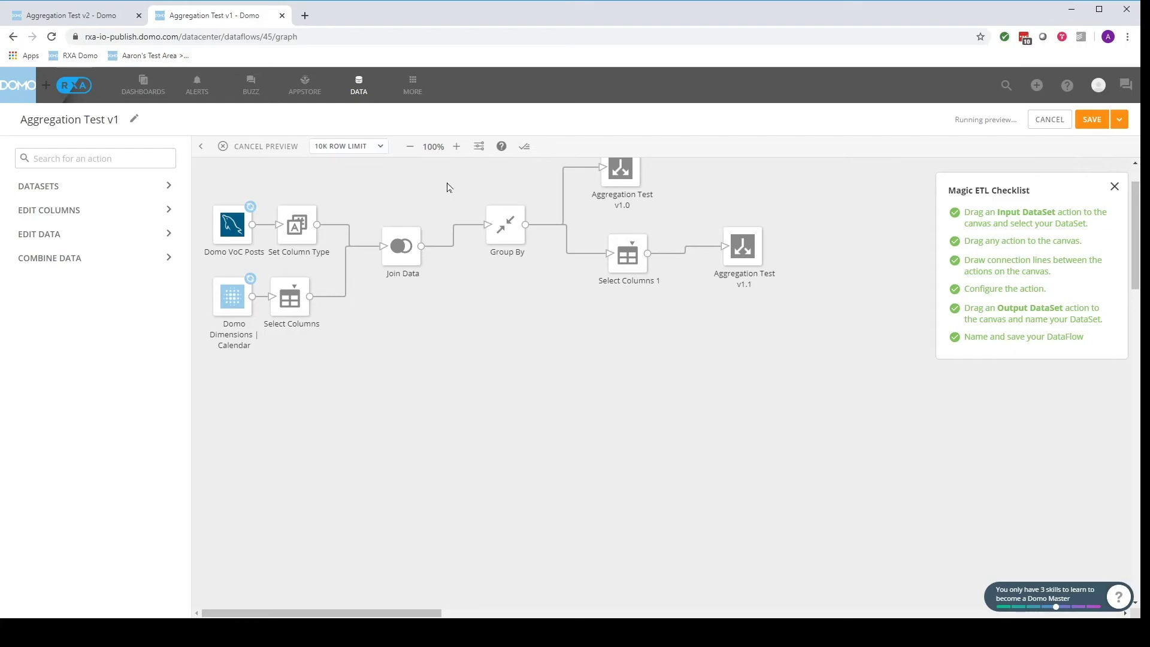
left_click(411, 154)
left_click(411, 154)
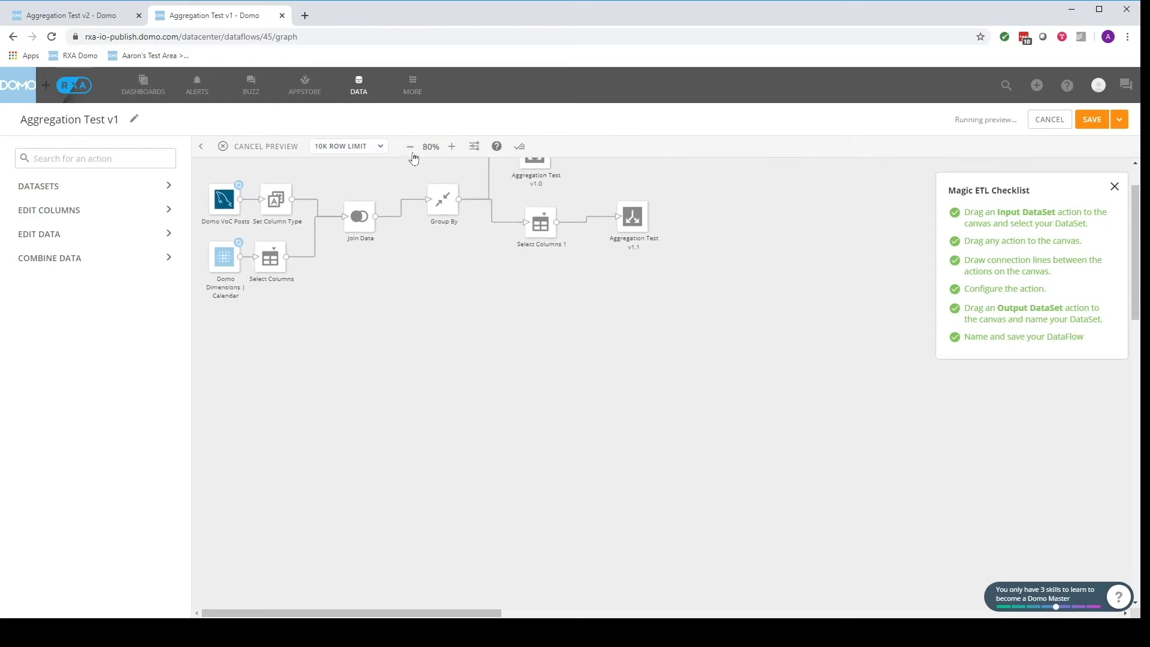
left_click(411, 155)
left_click(411, 155)
left_click(412, 155)
left_click(412, 155)
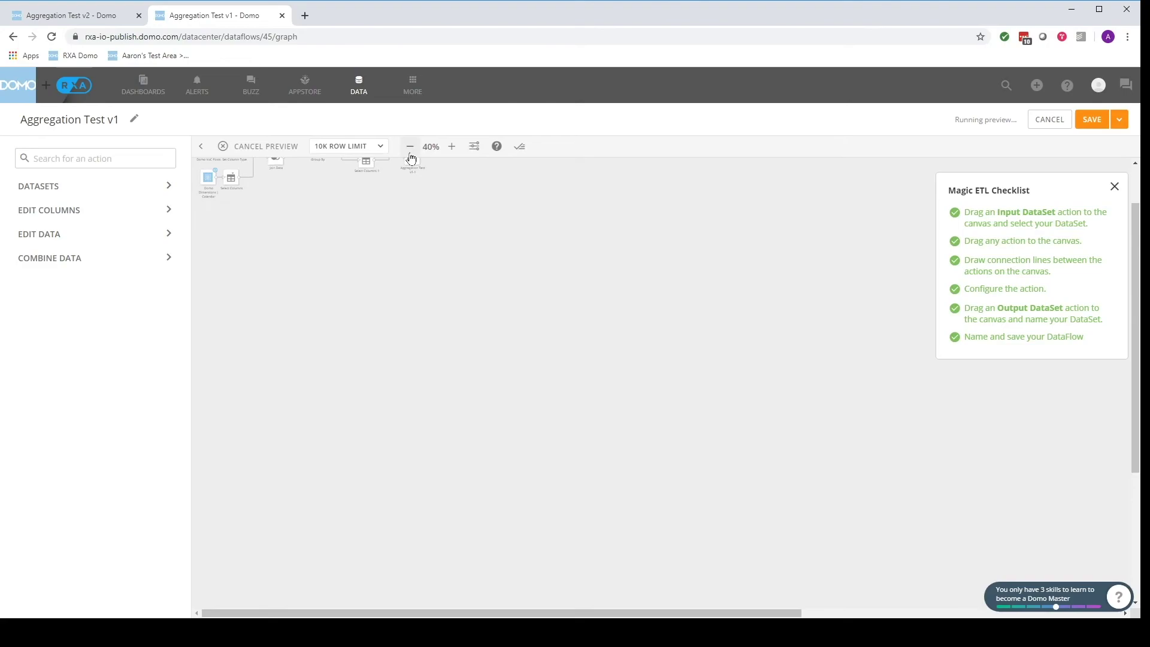
left_click(452, 147)
left_click(452, 147)
left_click(451, 146)
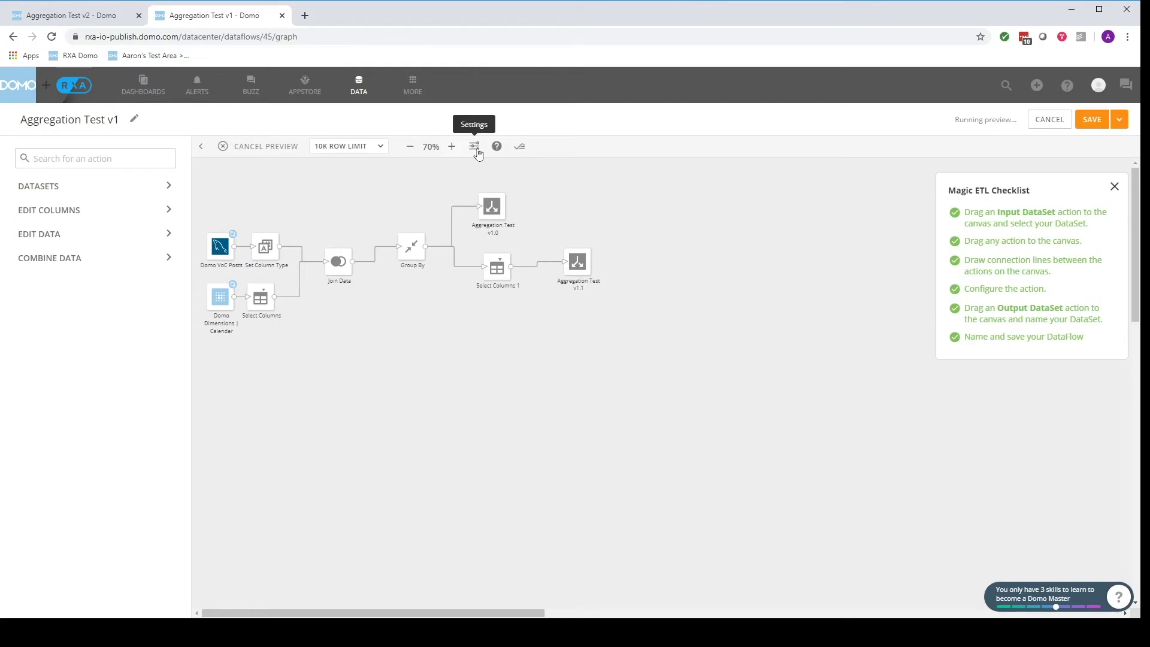
Step: Trigger the dataflow only when Domo VoC Posts or Domo Dimensions | Calendar update, then open help
left_click(475, 147)
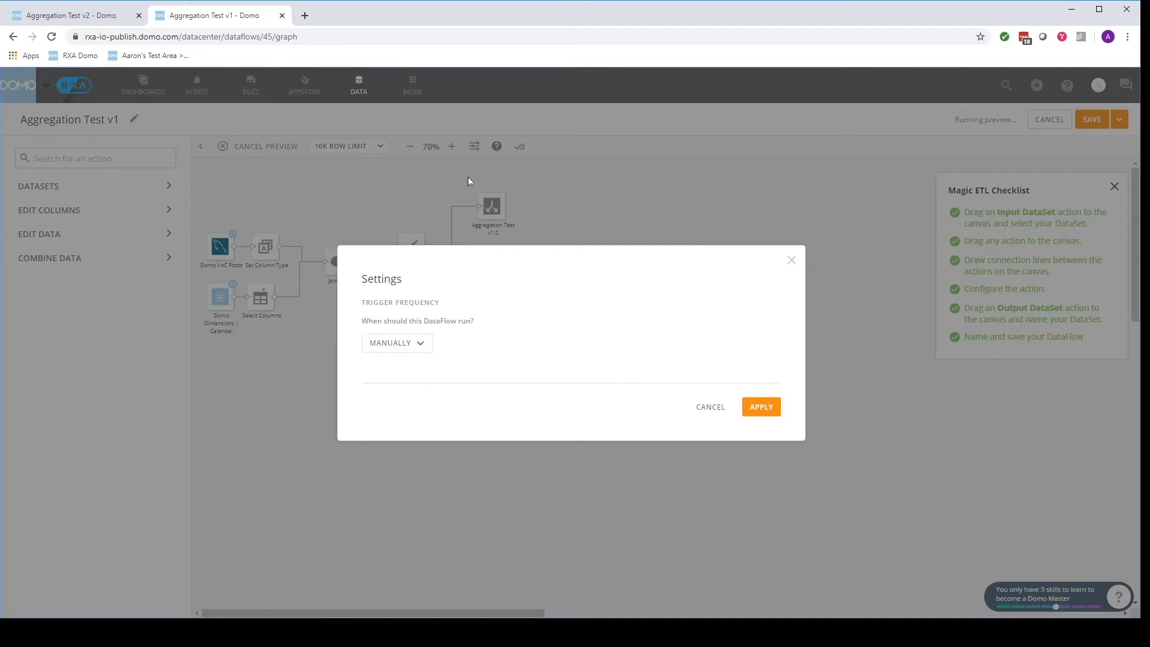
left_click(401, 355)
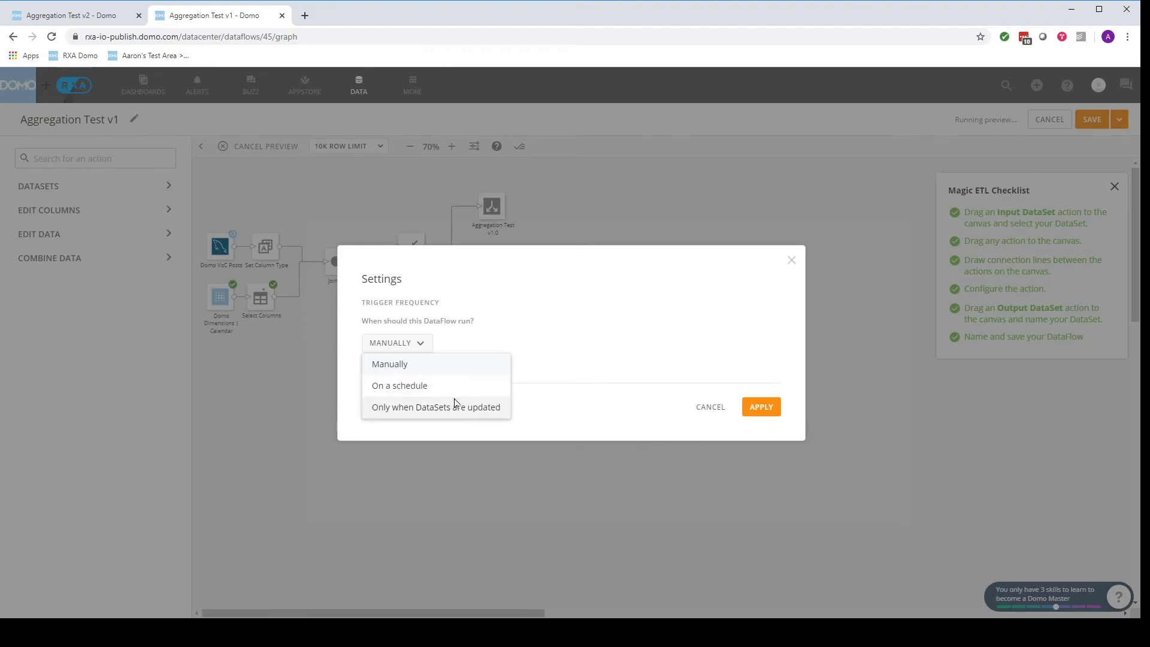
left_click(438, 409)
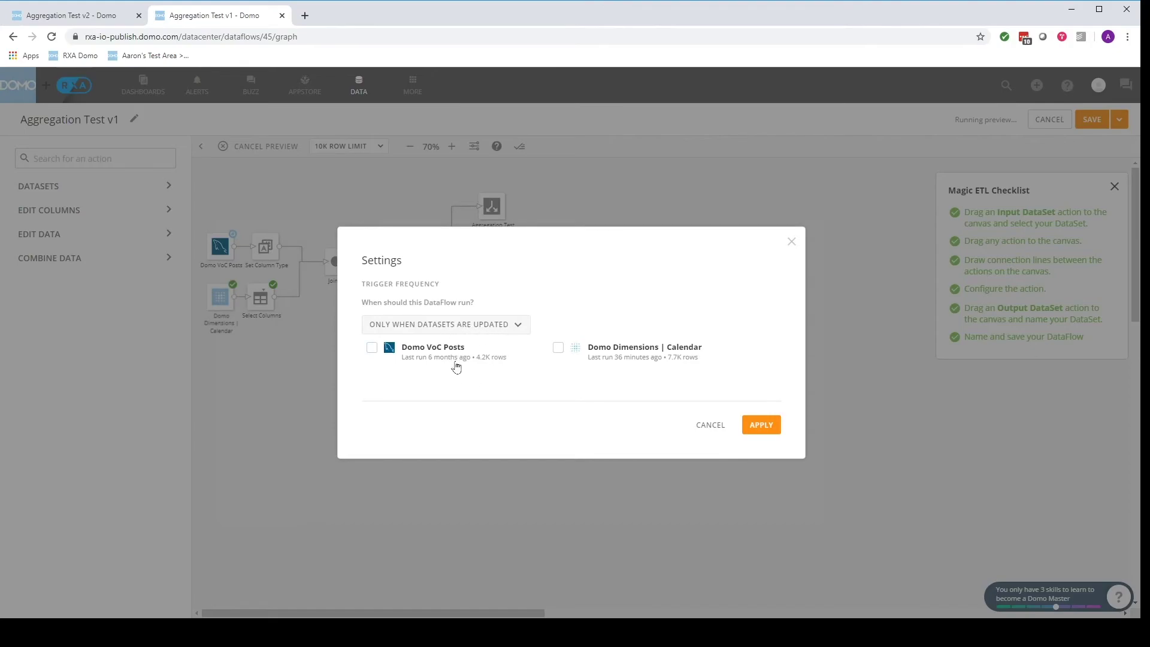
left_click(427, 363)
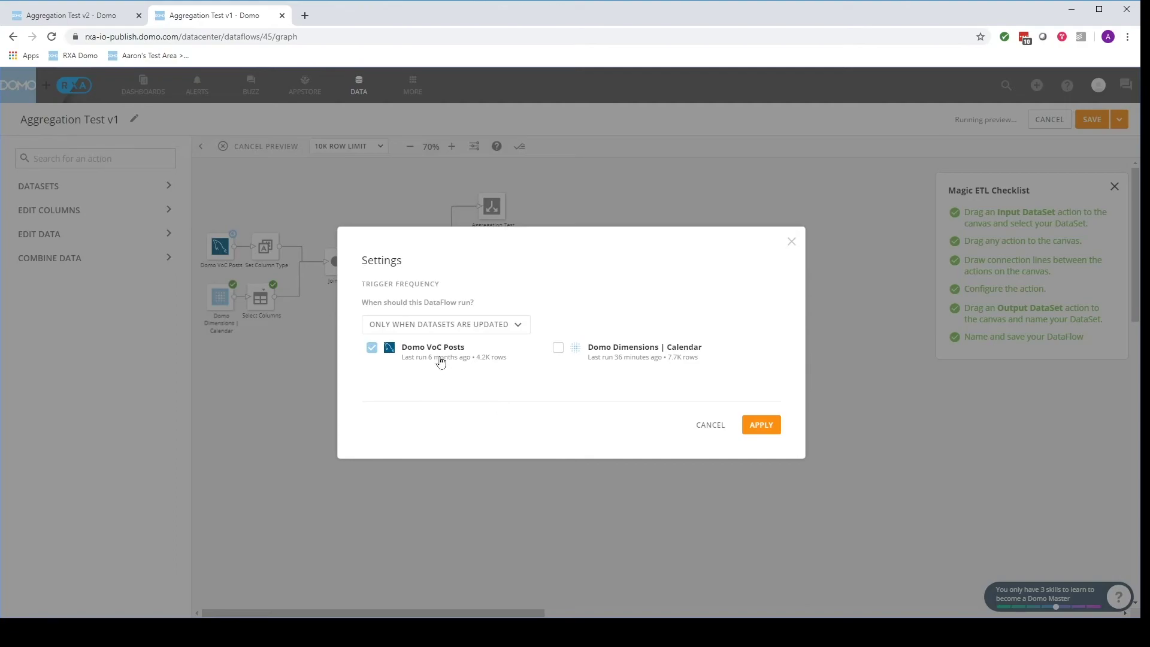
left_click(626, 364)
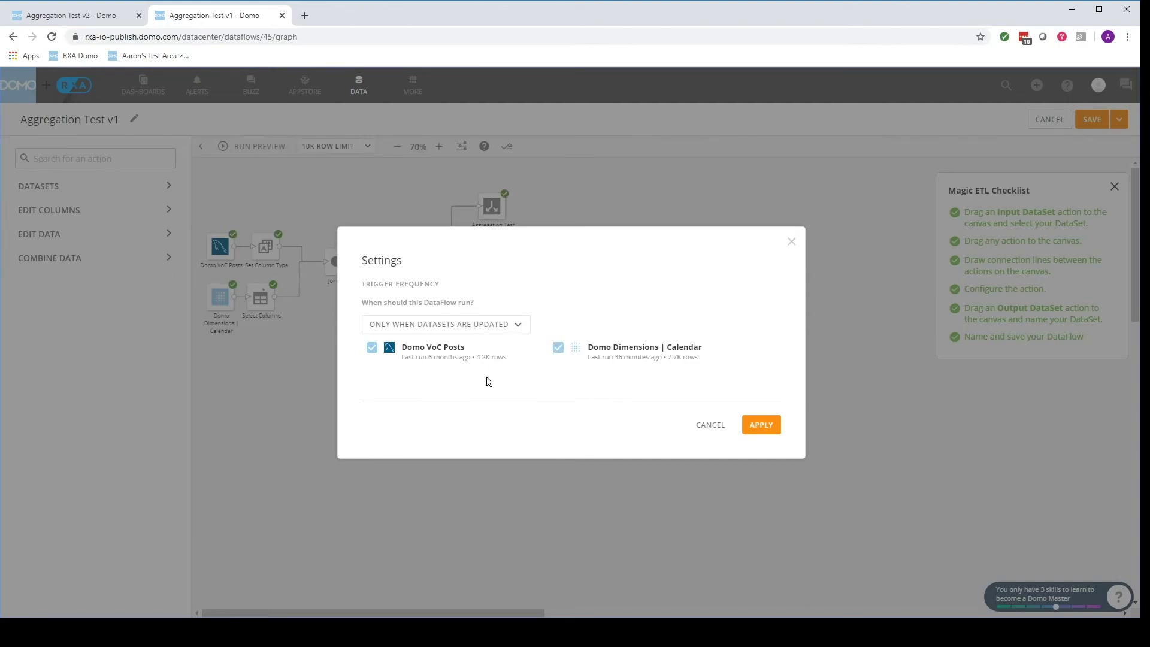
left_click(759, 429)
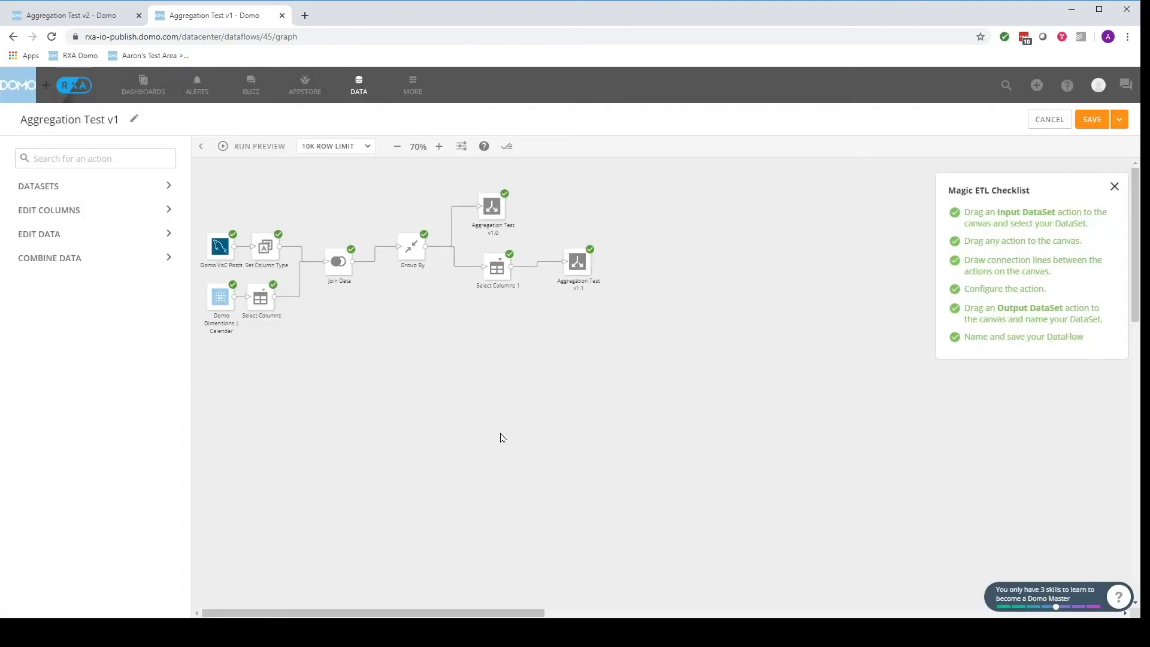
left_click(484, 147)
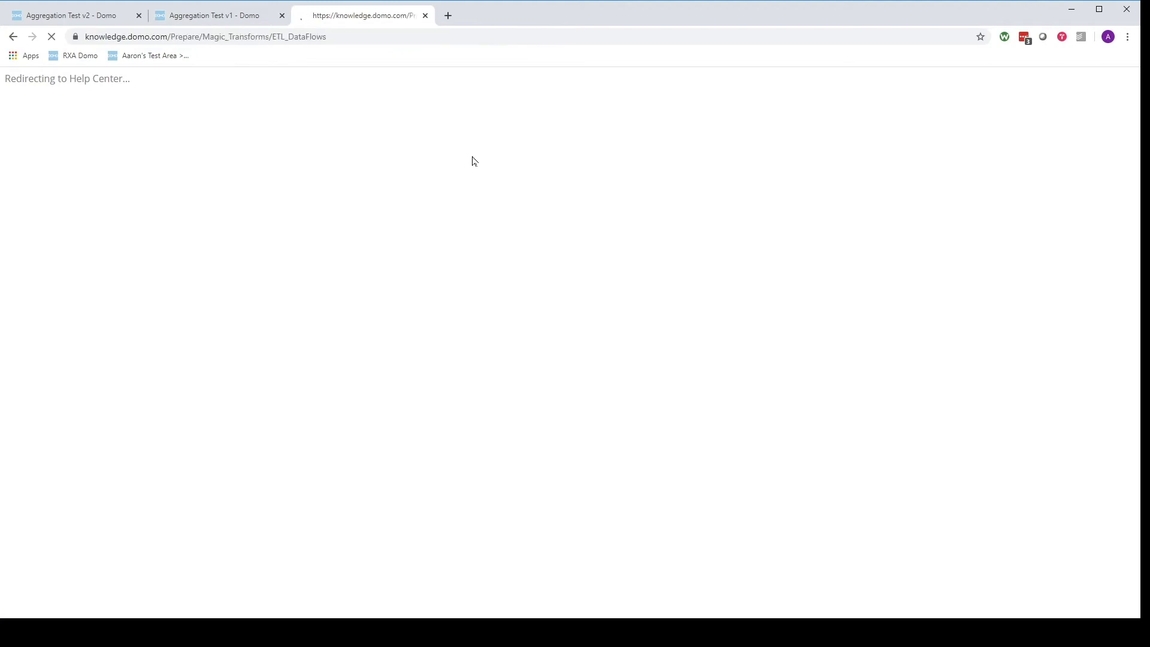
Step: Skim the ETL DataFlows help article, then return to the Aggregation Test v1 tab
scroll(389, 351, "down", 5)
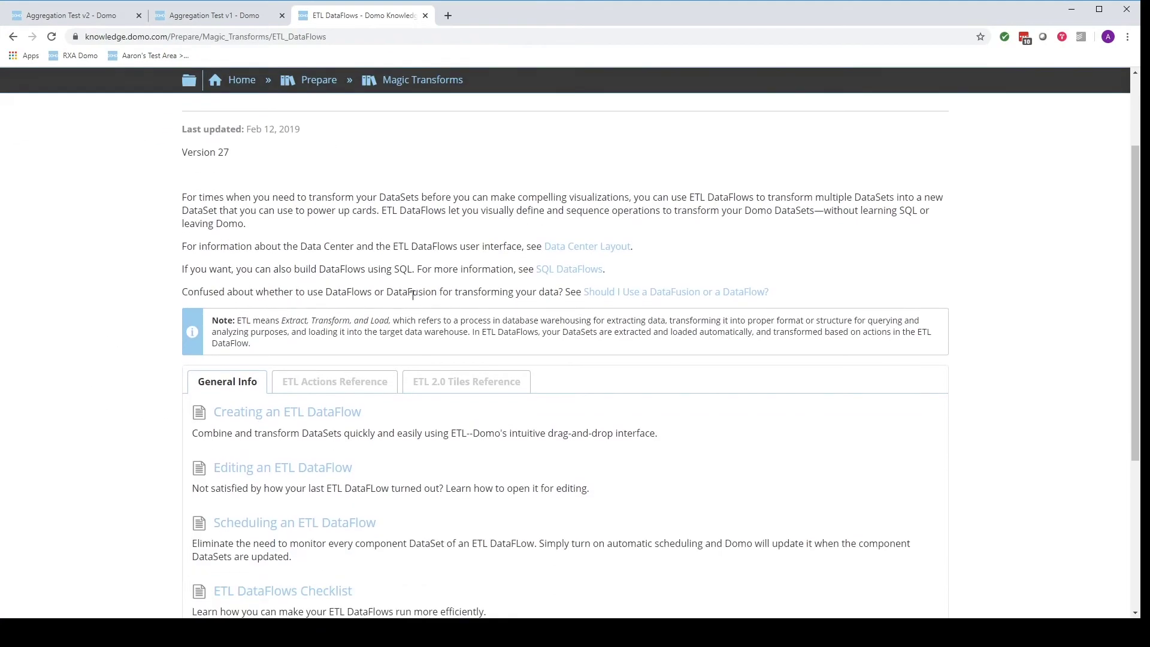
scroll(462, 289, "up", 5)
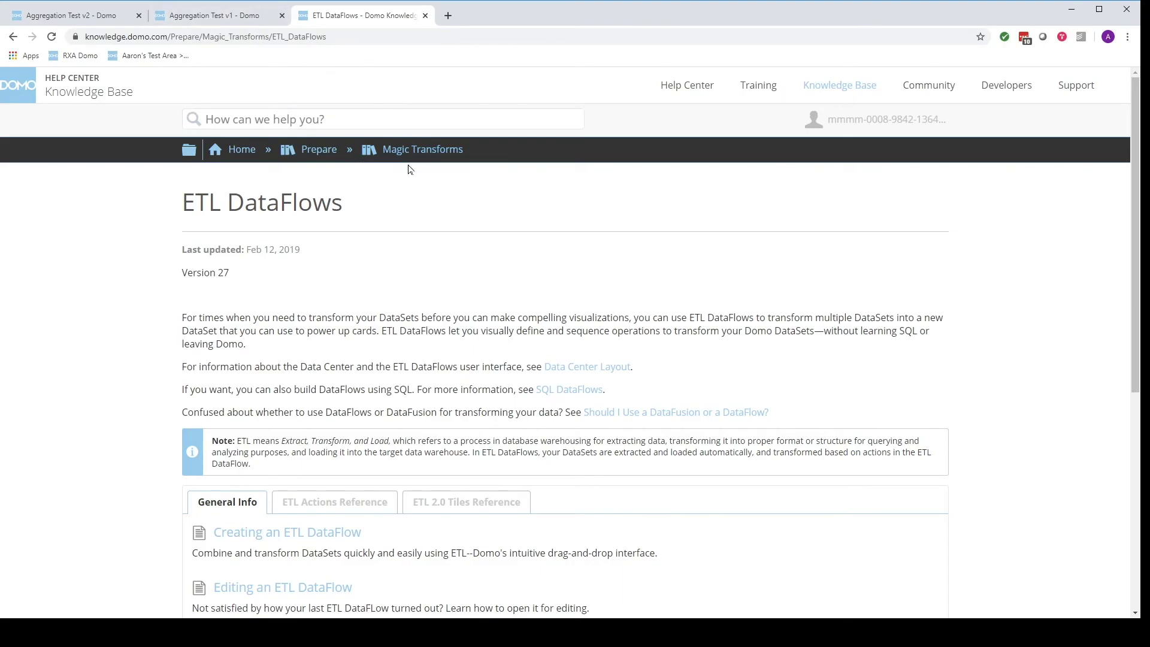
left_click(193, 18)
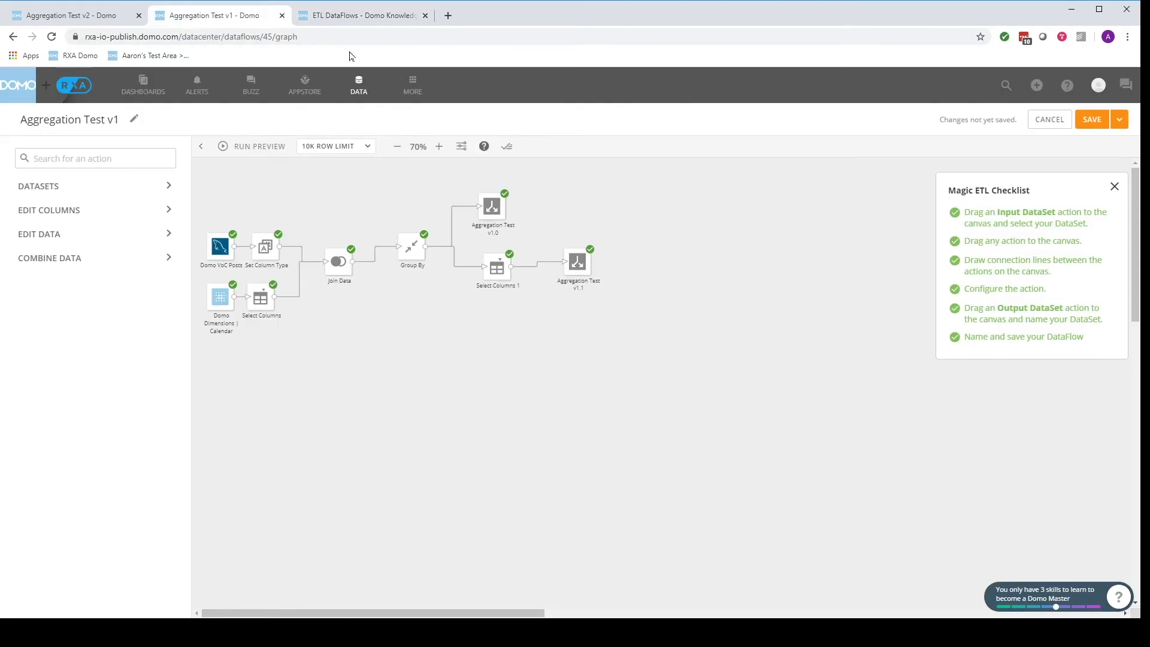
Step: Review the Select Columns 1, Group By and Aggregation Test v1.0 output tile configurations
left_click(492, 272)
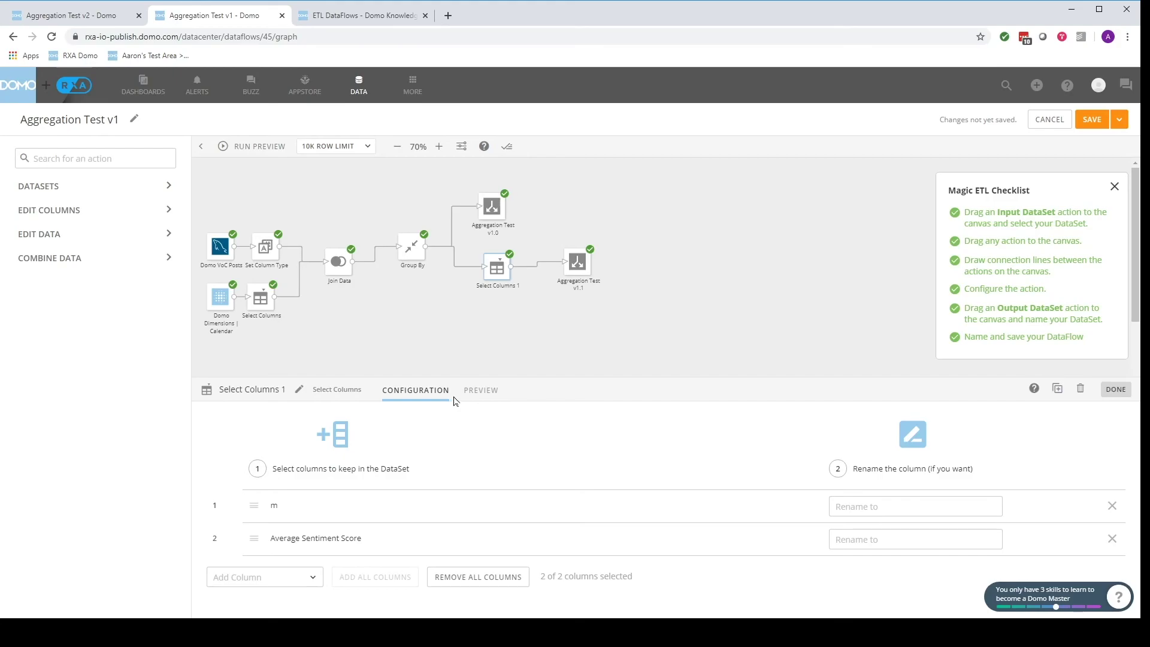
left_click(410, 264)
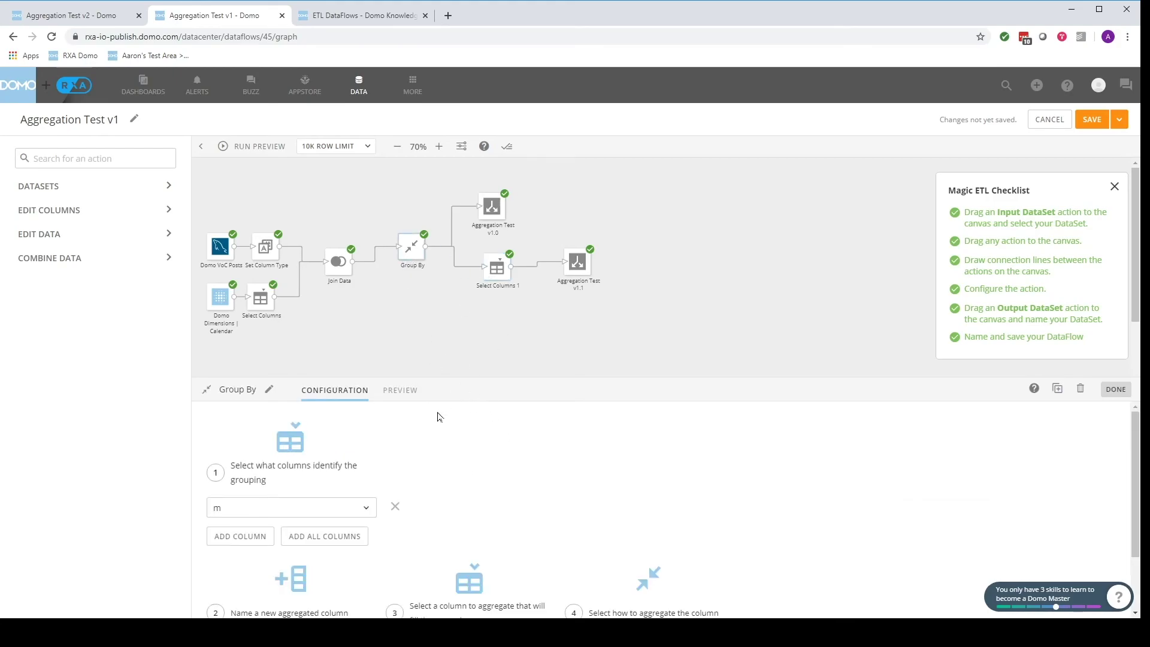
left_click(492, 210)
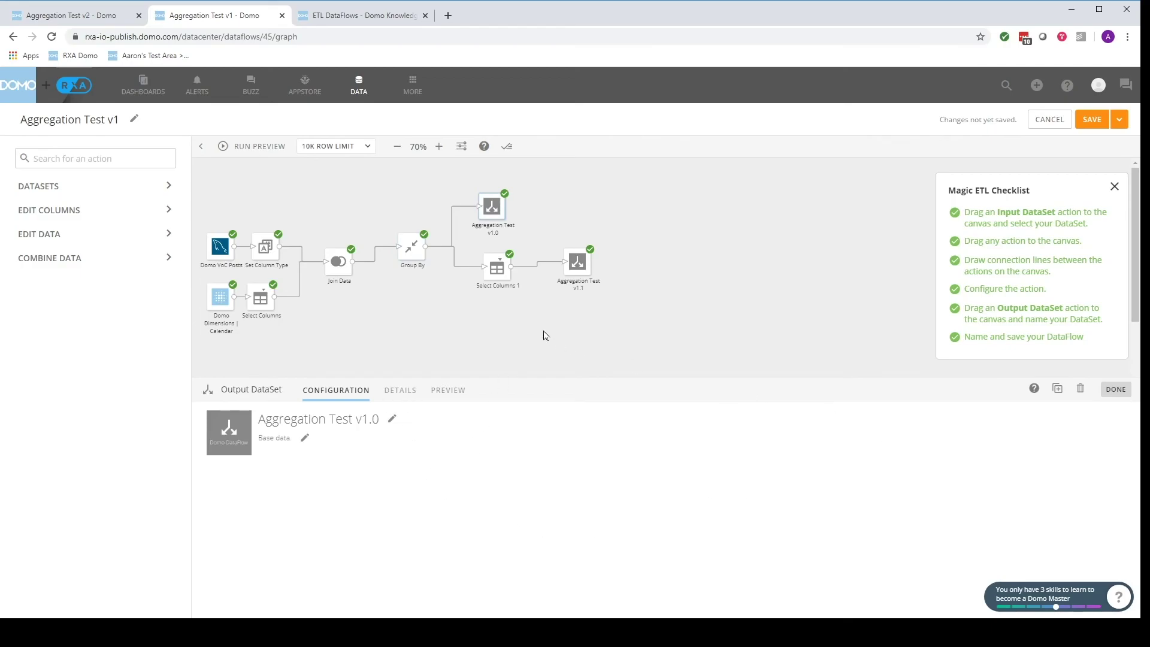
mouse_move(315, 269)
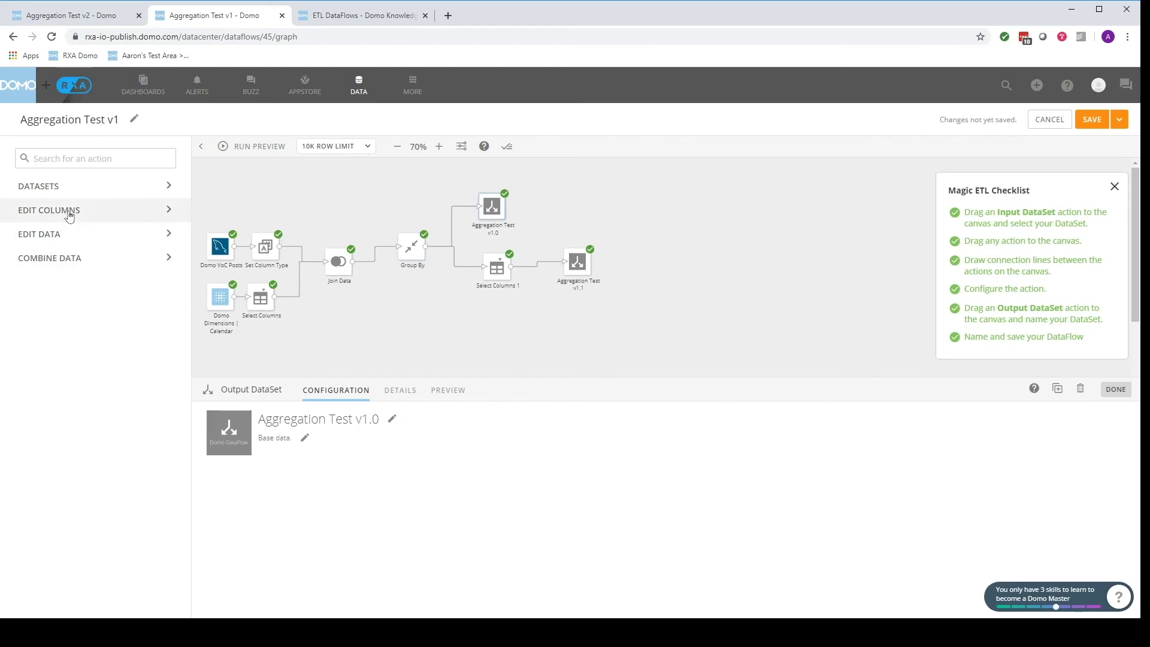